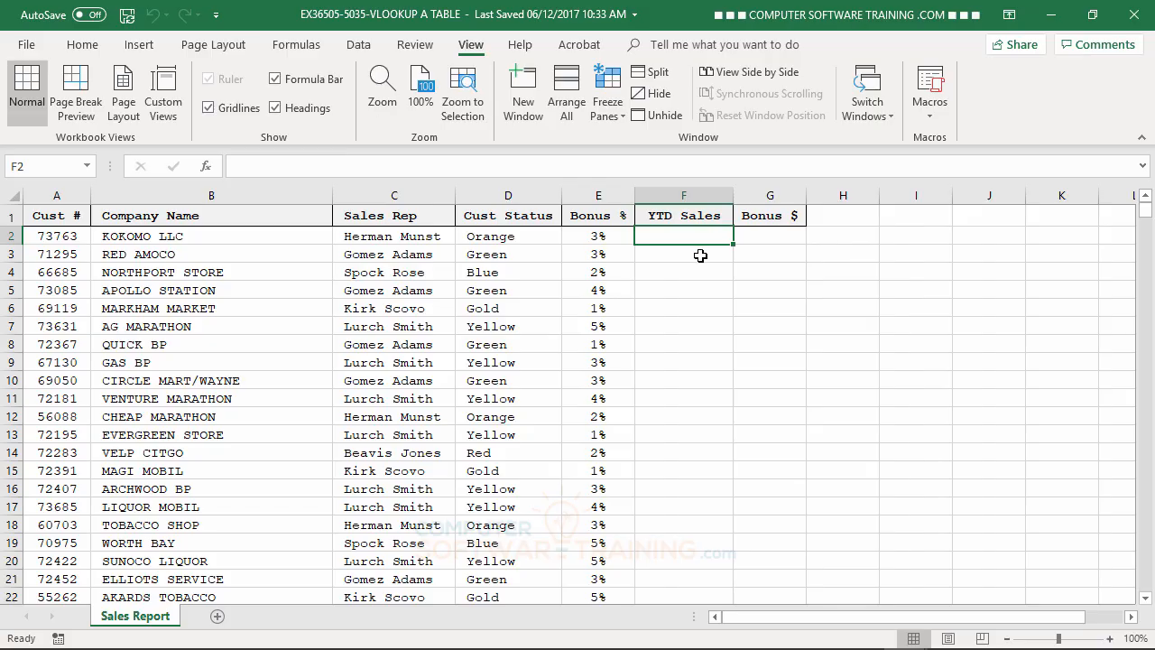
# - Switch to the VLOOKUP B ARRAY workbook and examine its customer number and YTD sales columns
pyautogui.moveTo(804, 647)
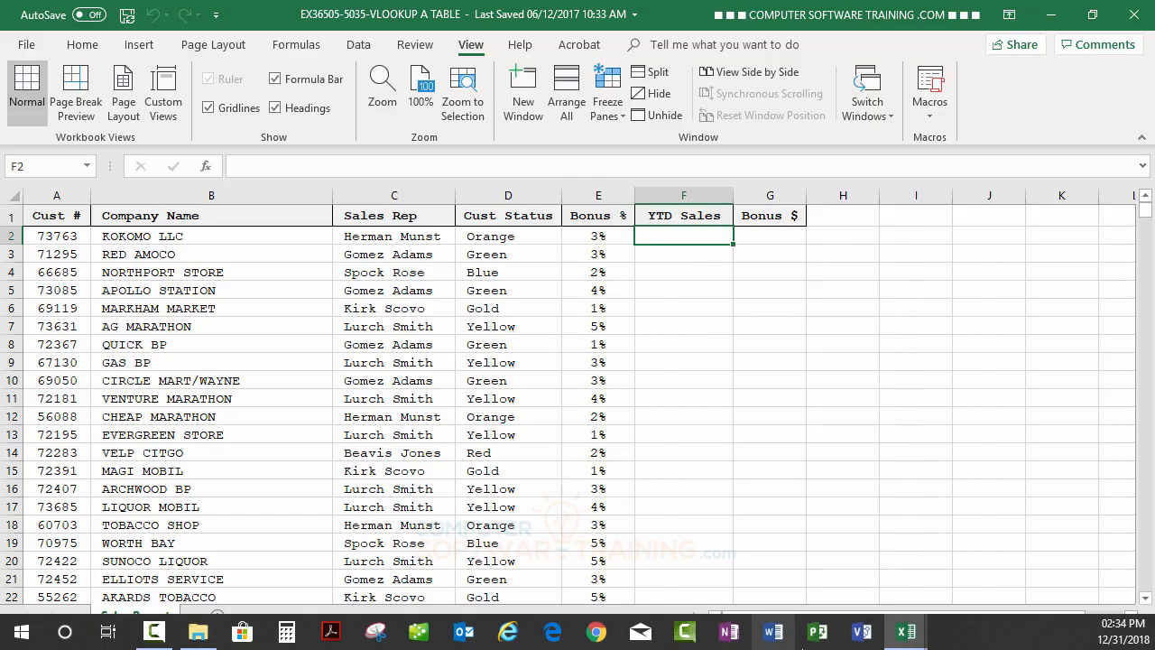
pyautogui.click(909, 636)
pyautogui.click(818, 549)
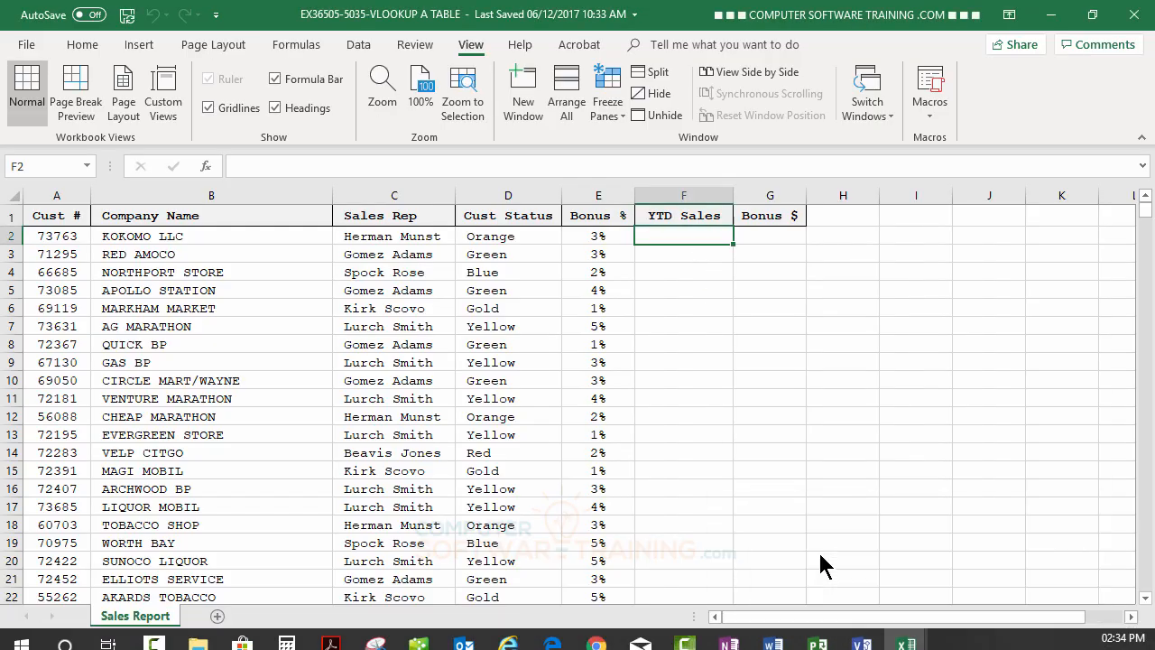
pyautogui.click(906, 632)
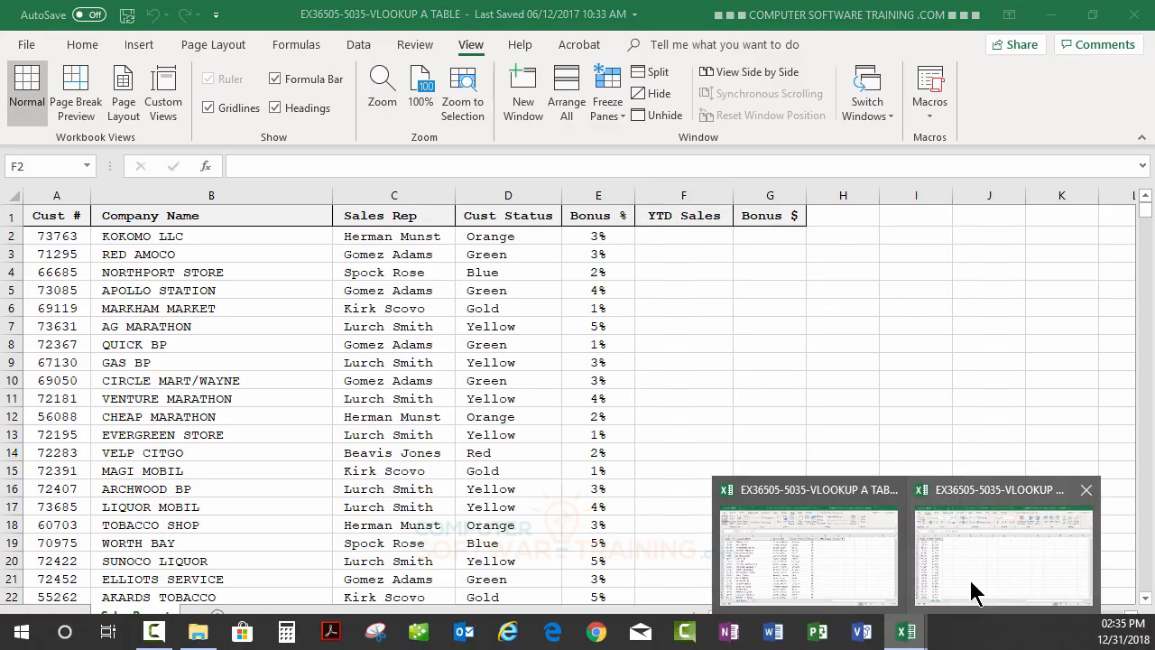
pyautogui.click(974, 573)
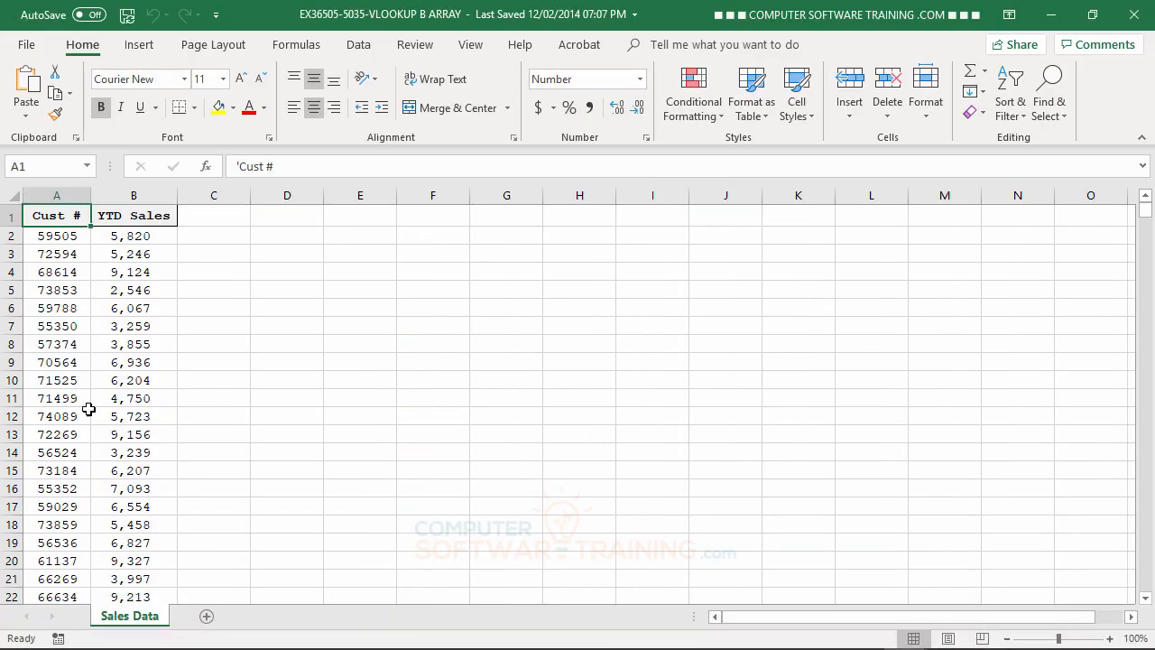
pyautogui.scroll(-4, 79, 280)
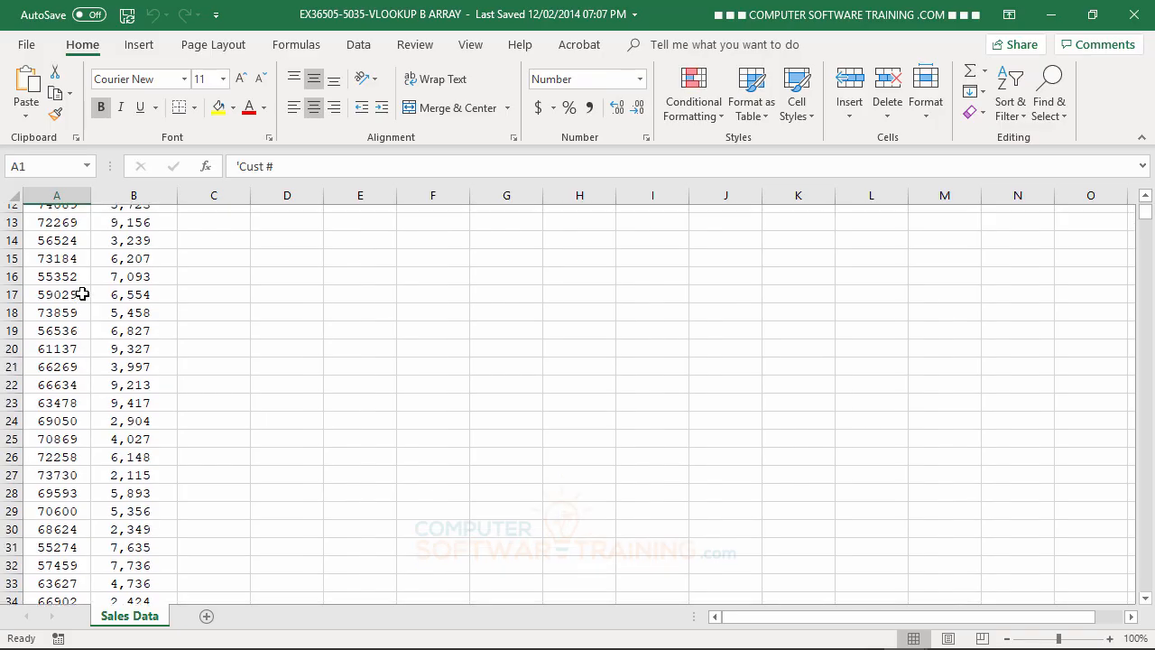
pyautogui.scroll(4, 80, 291)
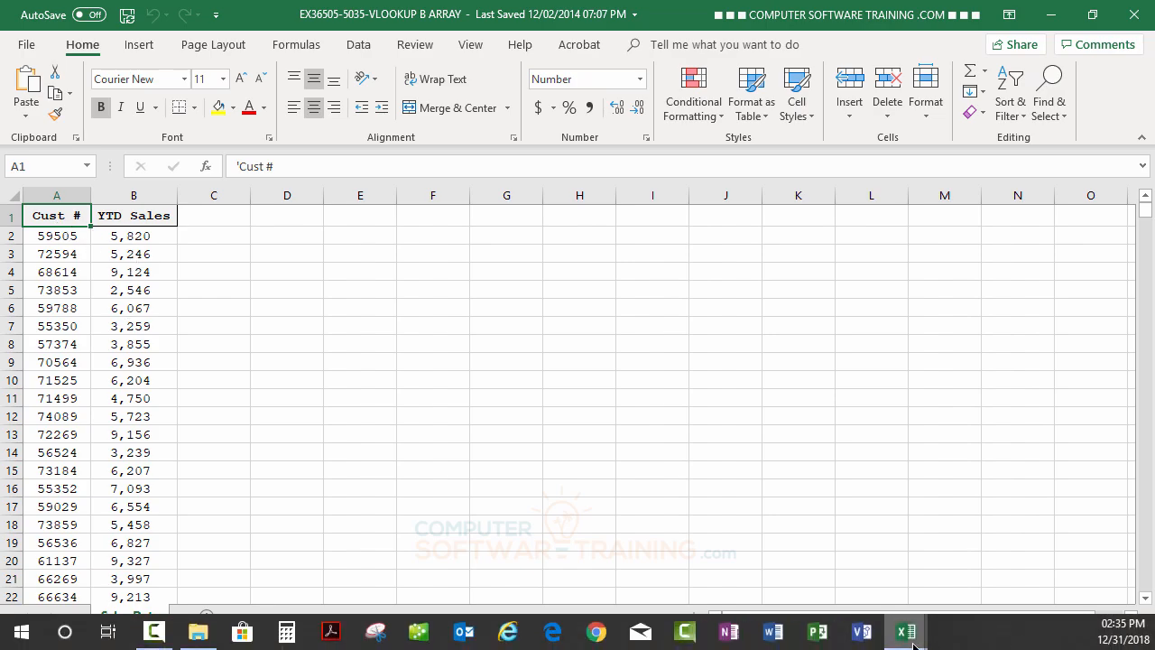
# - Return to the VLOOKUP A TABLE workbook and start a VLOOKUP formula in F2 with A2 as the lookup value
pyautogui.moveTo(906, 631)
pyautogui.click(829, 550)
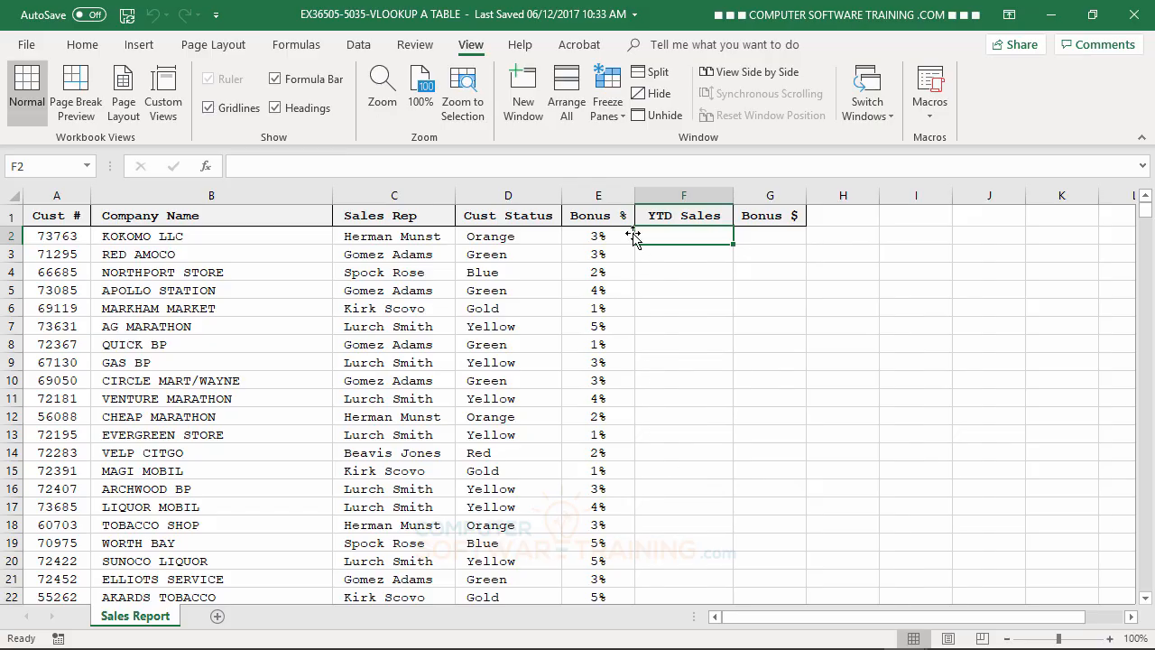
pyautogui.write('=vl')
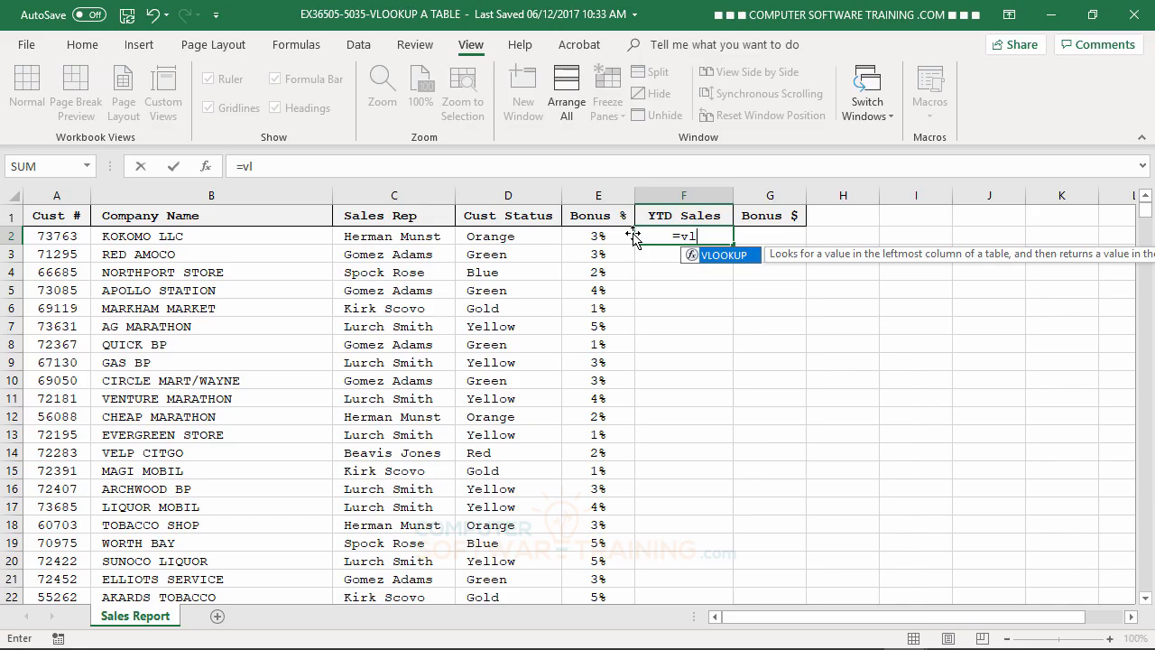
pyautogui.doubleClick(701, 256)
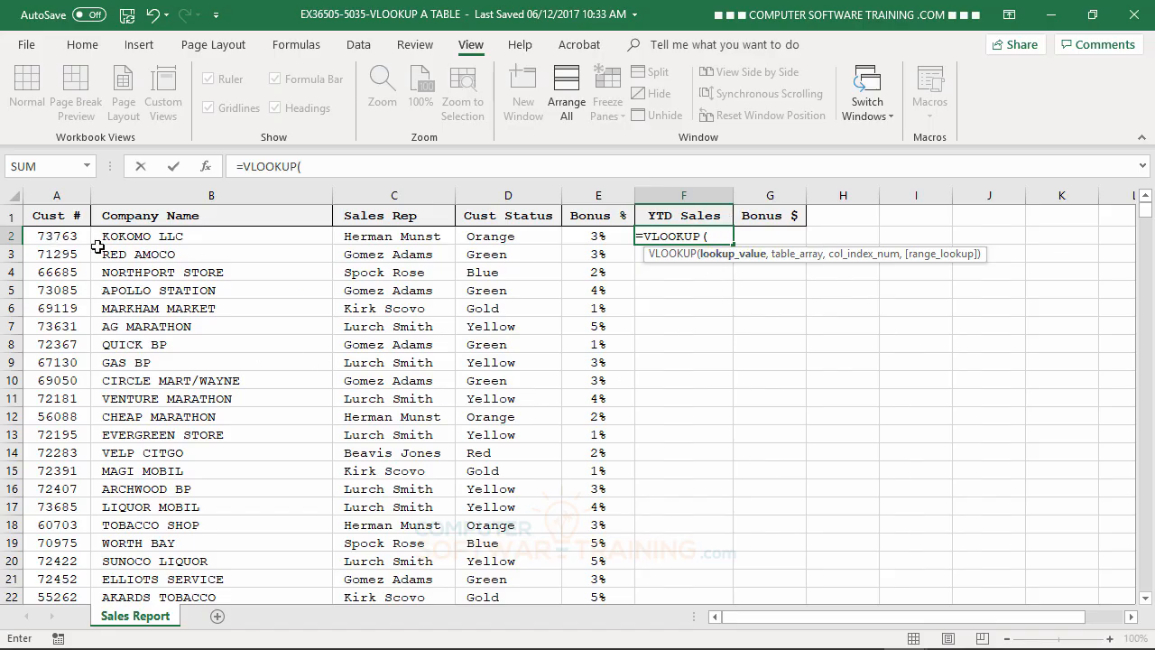
pyautogui.click(57, 235)
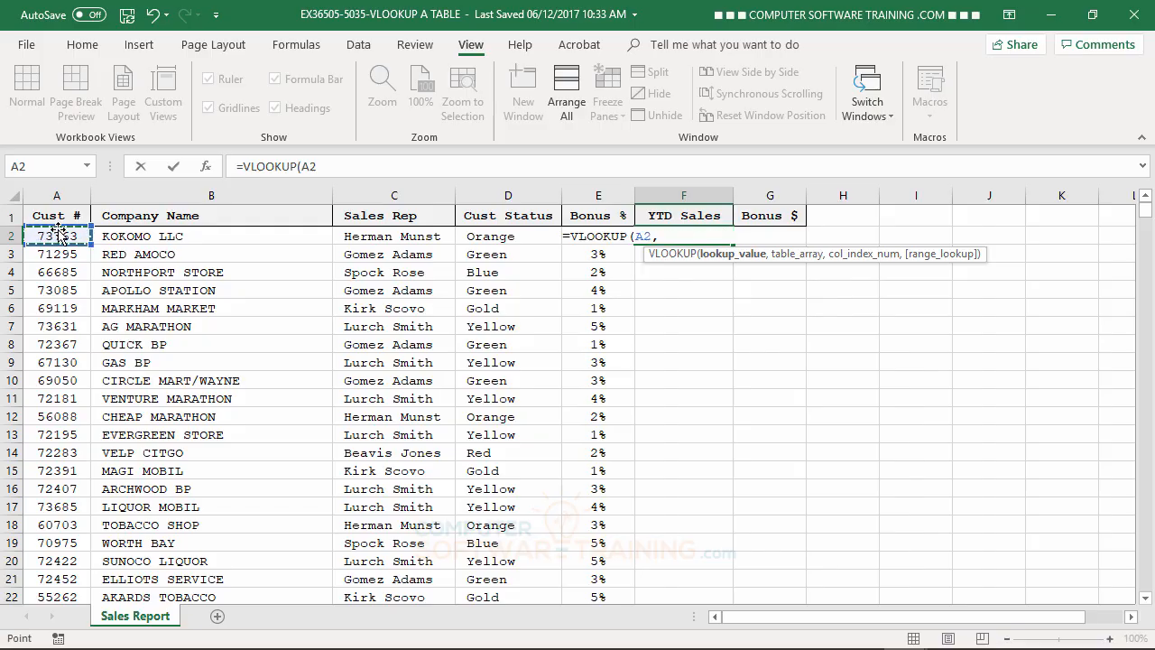
pyautogui.write(',')
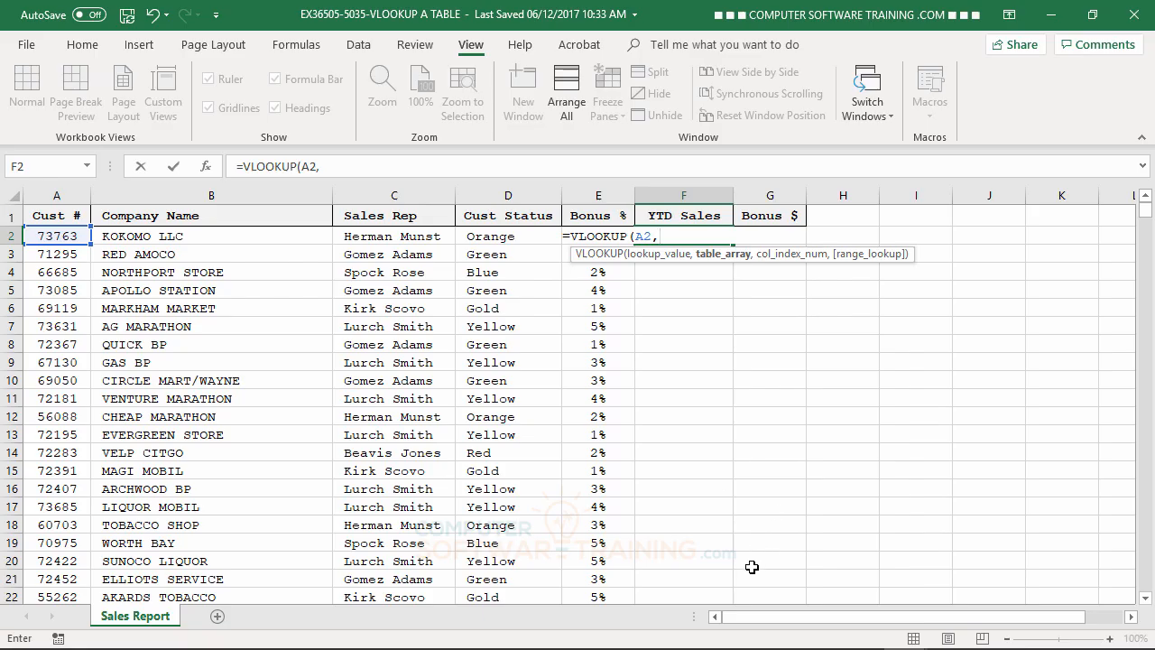
# - Set the VLOOKUP table array to columns A:B of the Sales Data sheet in the VLOOKUP B ARRAY workbook
pyautogui.moveTo(791, 623)
pyautogui.click(905, 635)
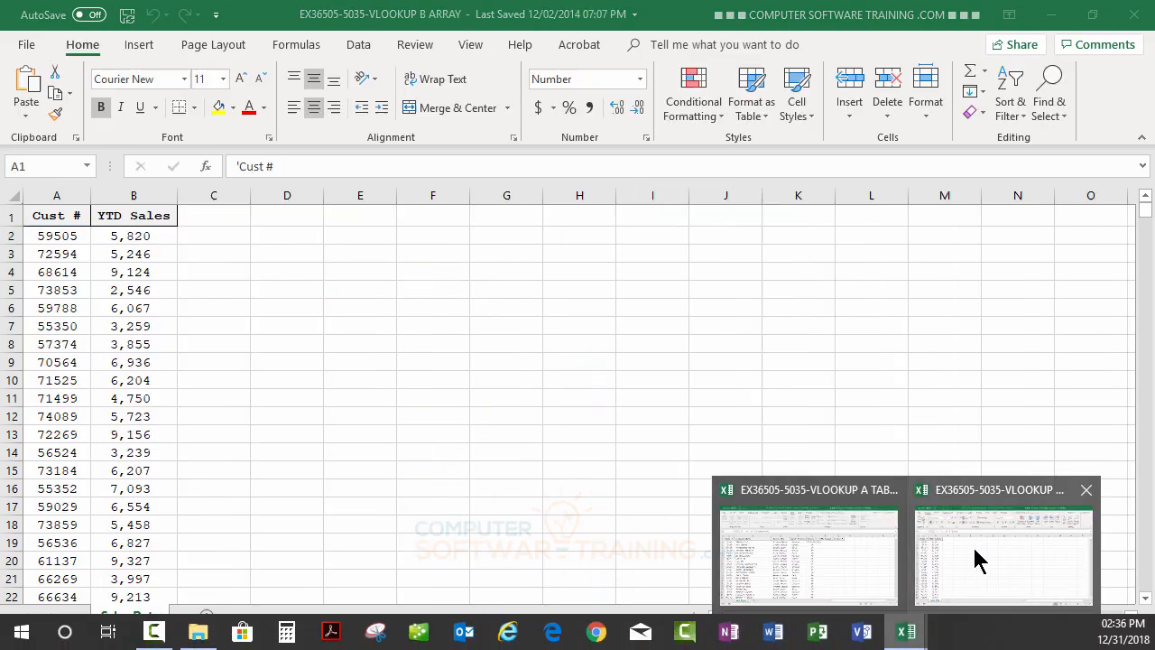
pyautogui.click(975, 551)
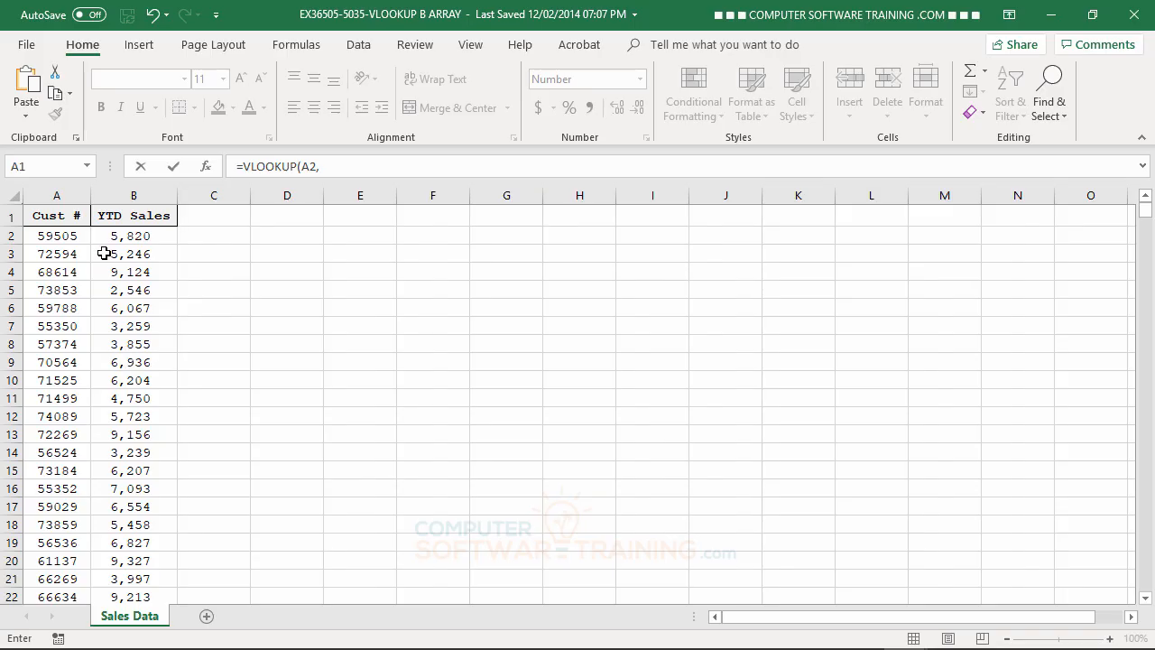
pyautogui.click(54, 195)
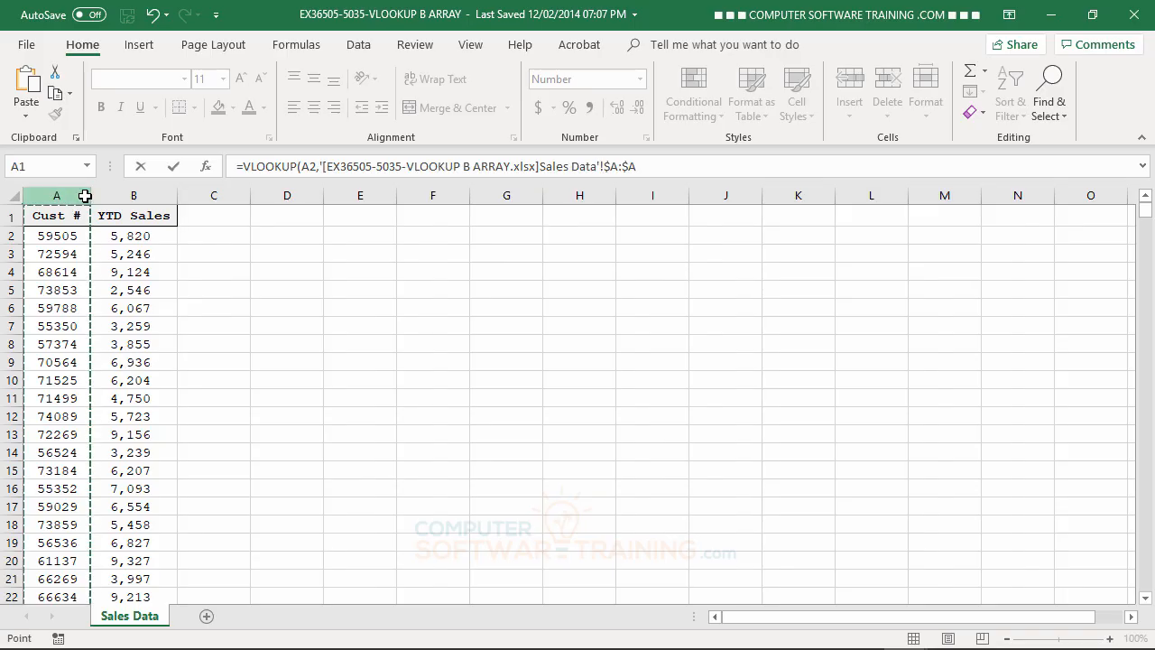
pyautogui.moveTo(84, 196); pyautogui.dragTo(121, 196)
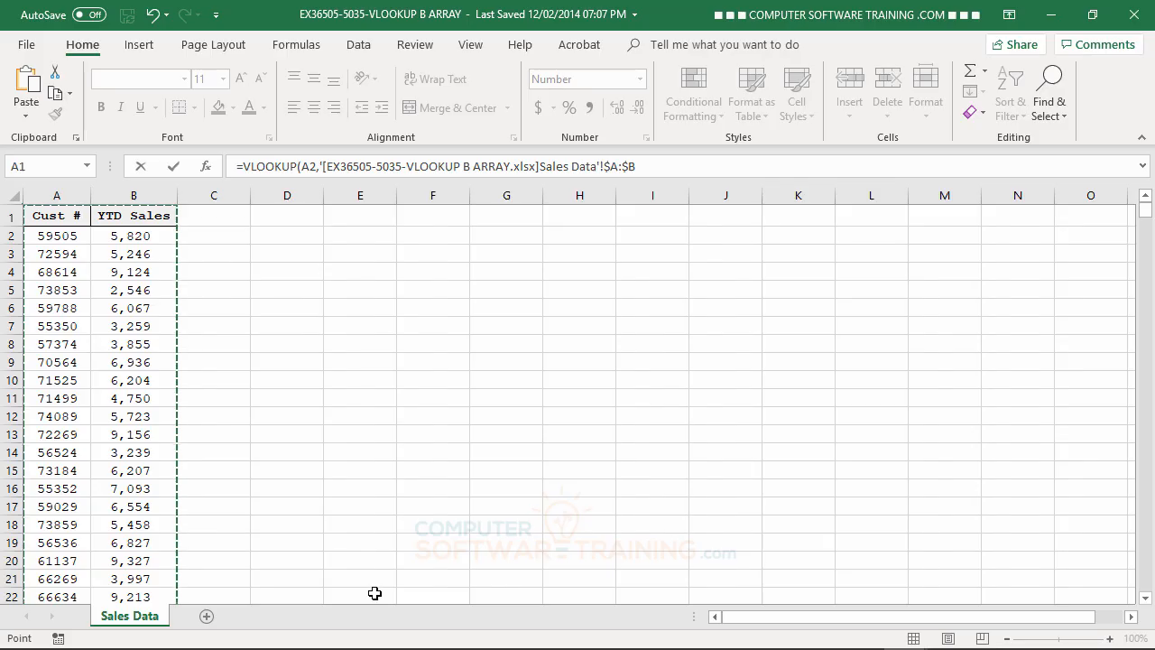
# - Complete the VLOOKUP with column index 2 and exact match (FALSE), and fill it down the YTD Sales column
pyautogui.write(',2')
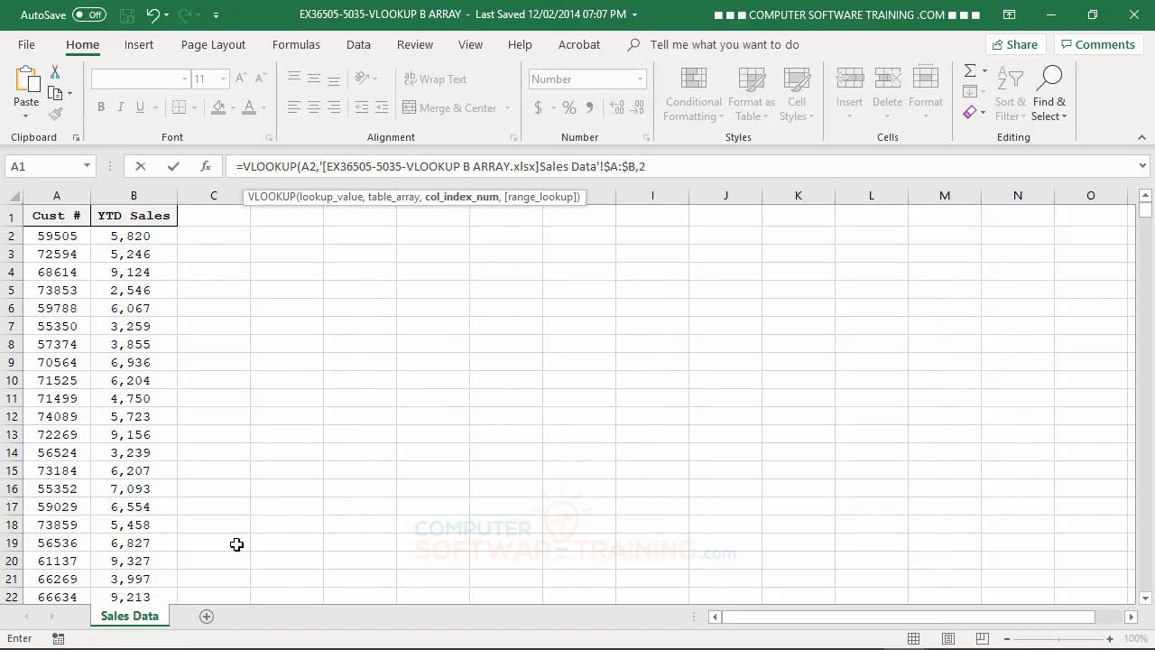
pyautogui.write(',')
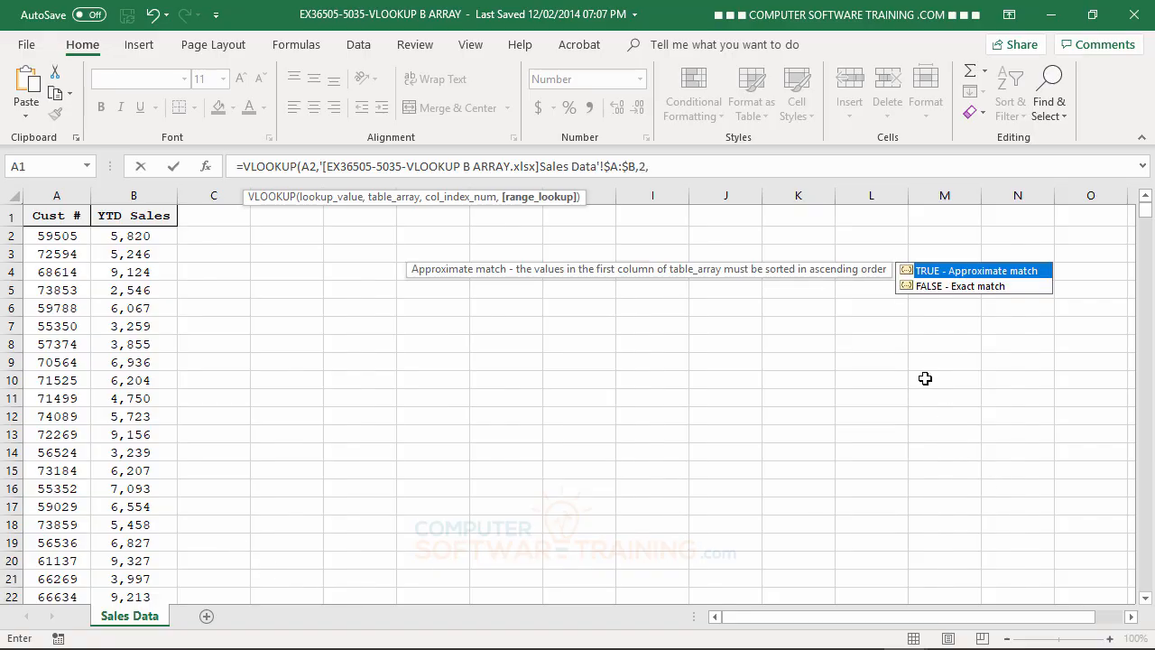
pyautogui.doubleClick(909, 285)
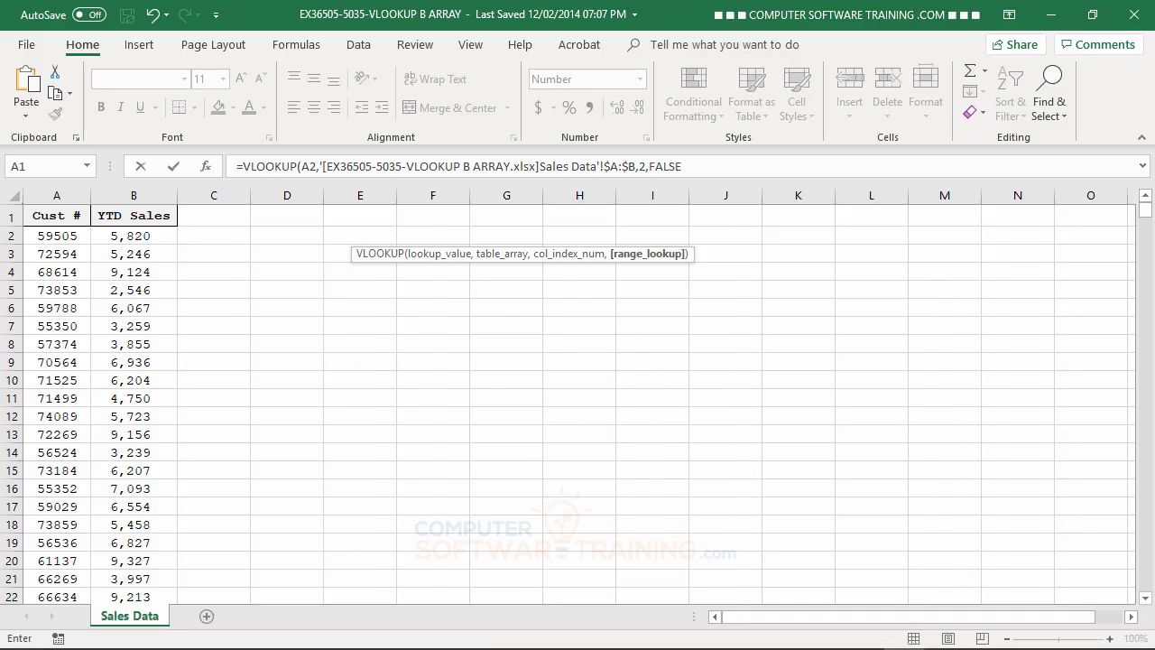
pyautogui.press('Return')
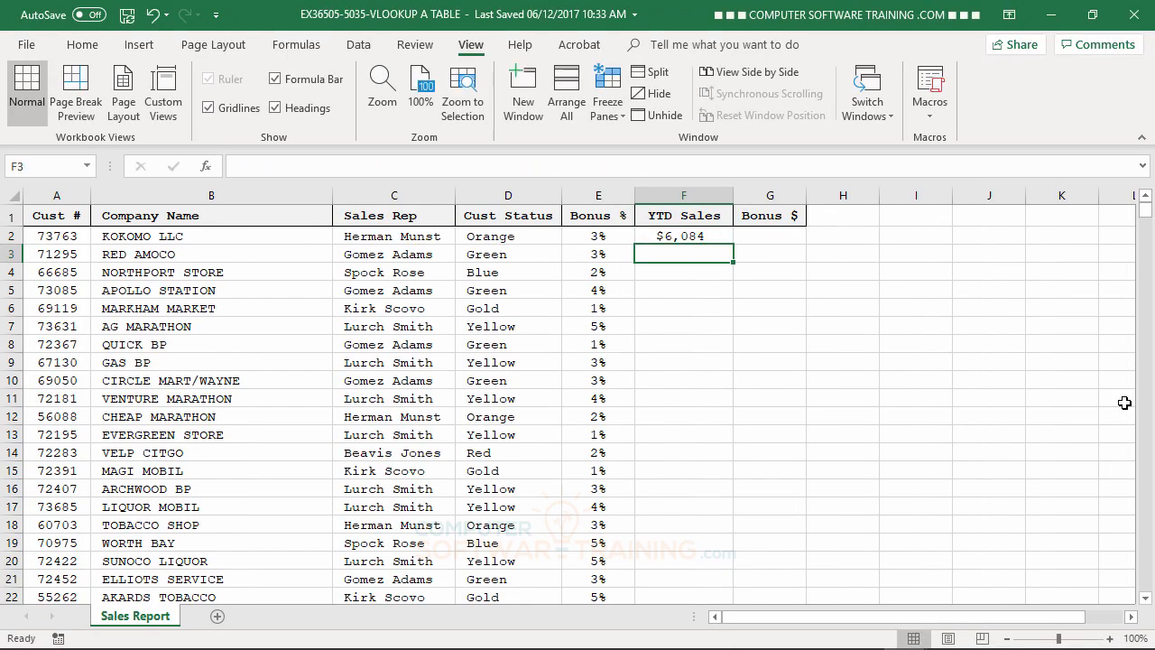
pyautogui.click(670, 238)
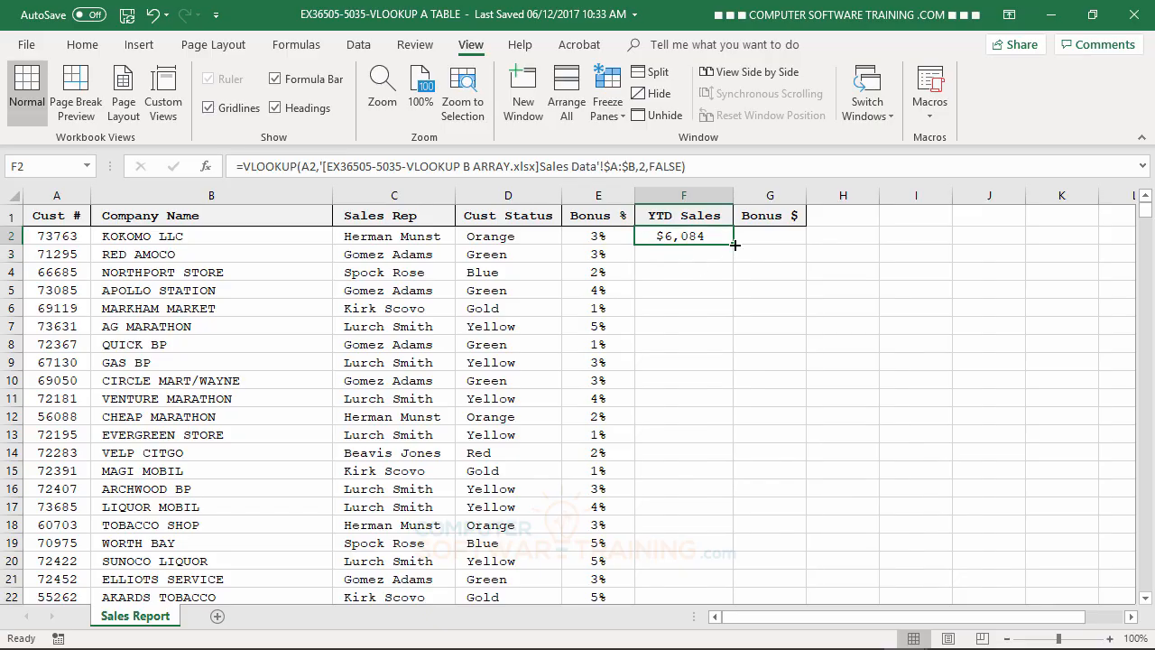
pyautogui.doubleClick(735, 245)
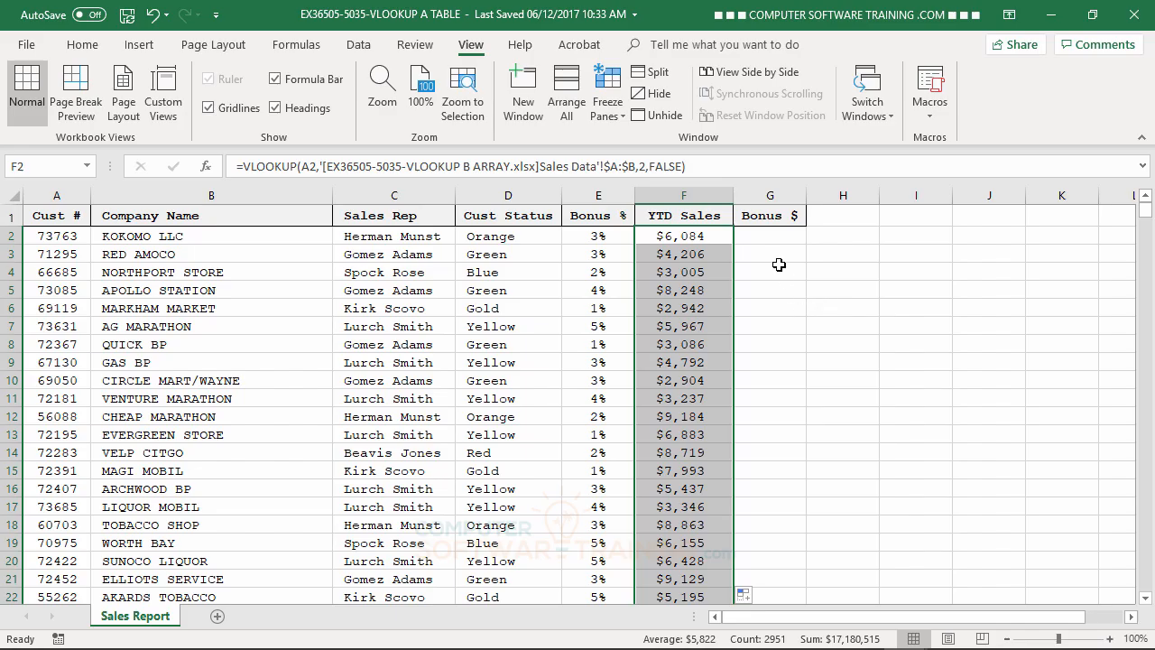
# - Enter the formula =E2*F2 in G2 to calculate the first customer's bonus amount
pyautogui.click(764, 236)
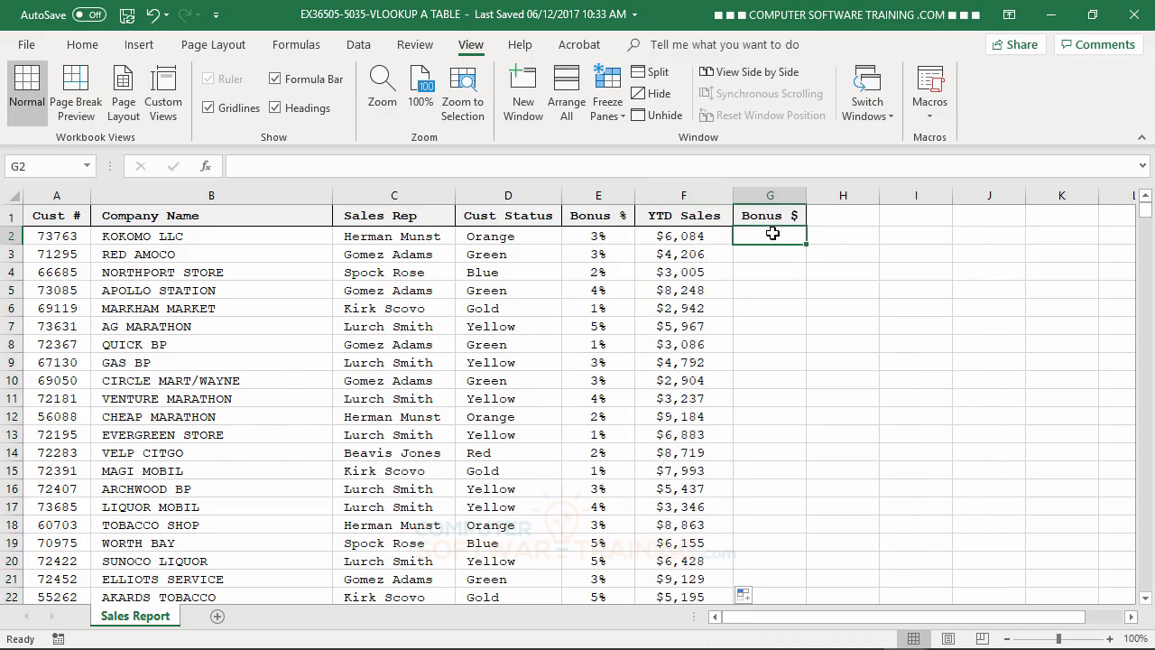
pyautogui.write('=')
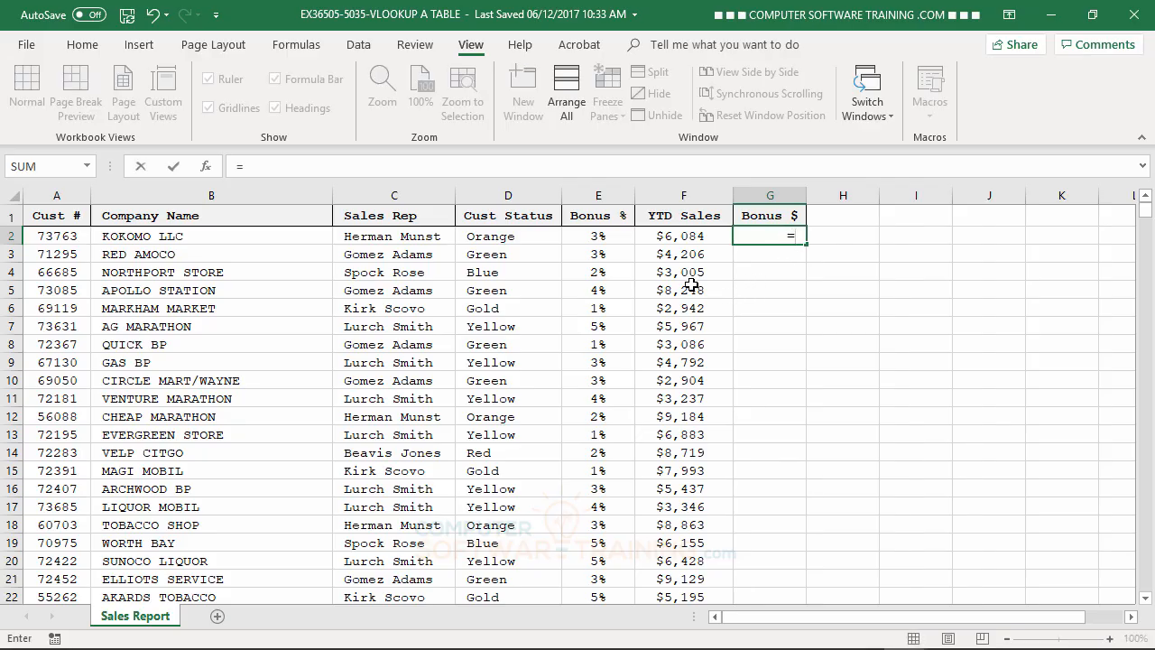
pyautogui.click(596, 236)
pyautogui.write('*')
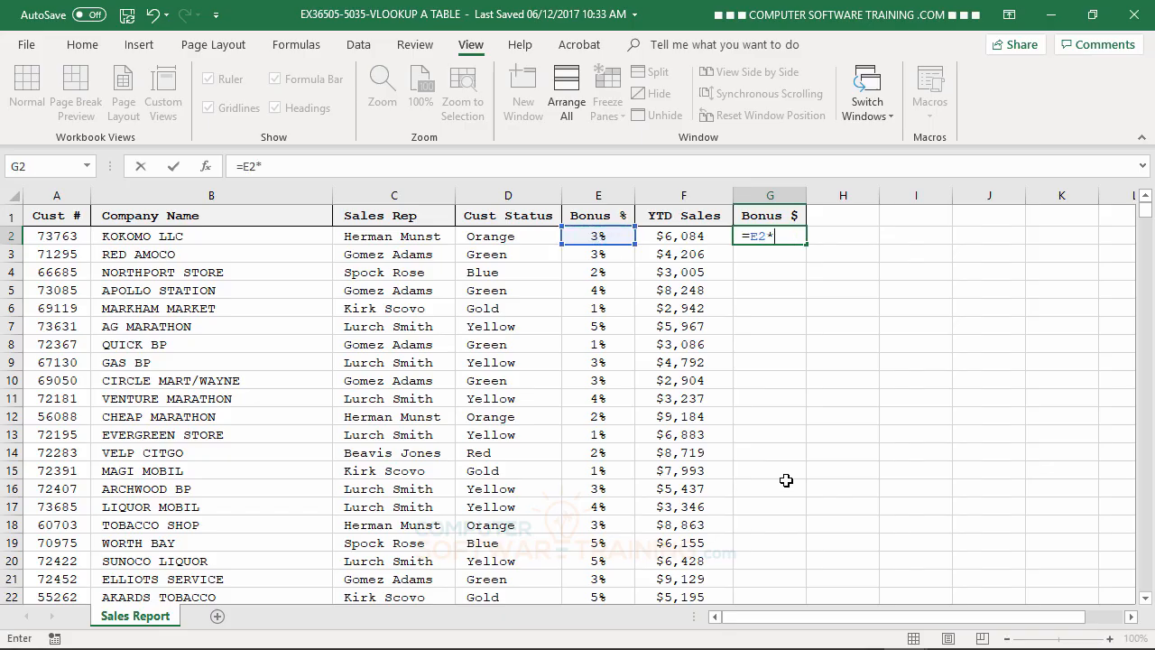
pyautogui.click(690, 240)
pyautogui.press('Return')
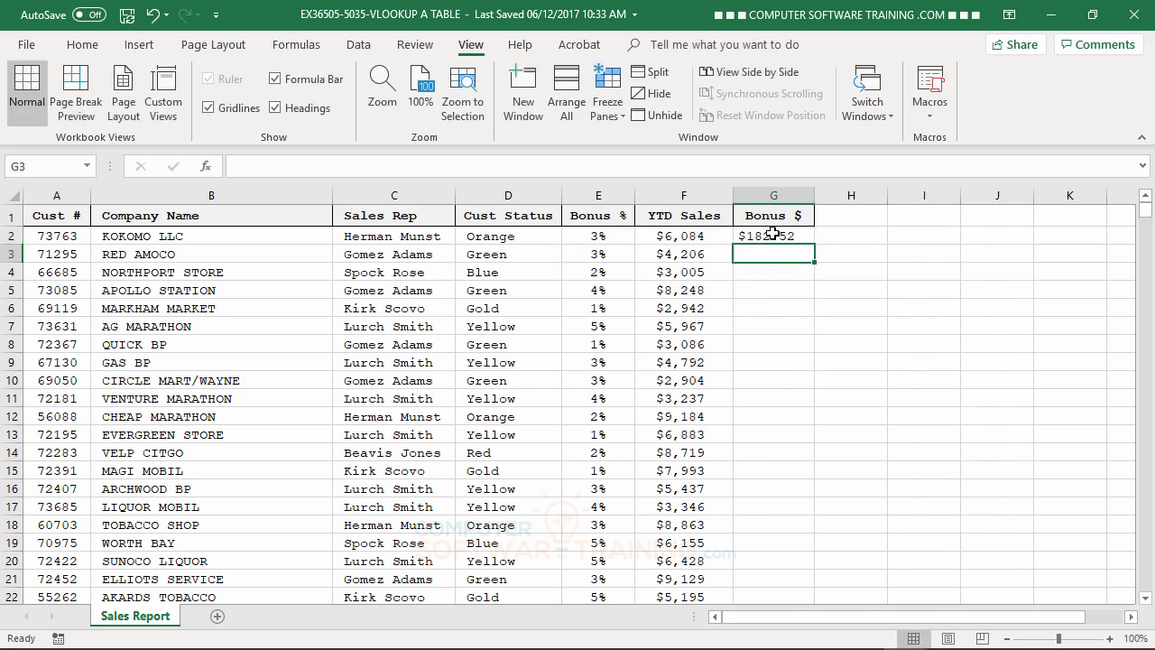
# - Fill the bonus formula from G2 down the whole Bonus $ column and select cell F4
pyautogui.click(773, 234)
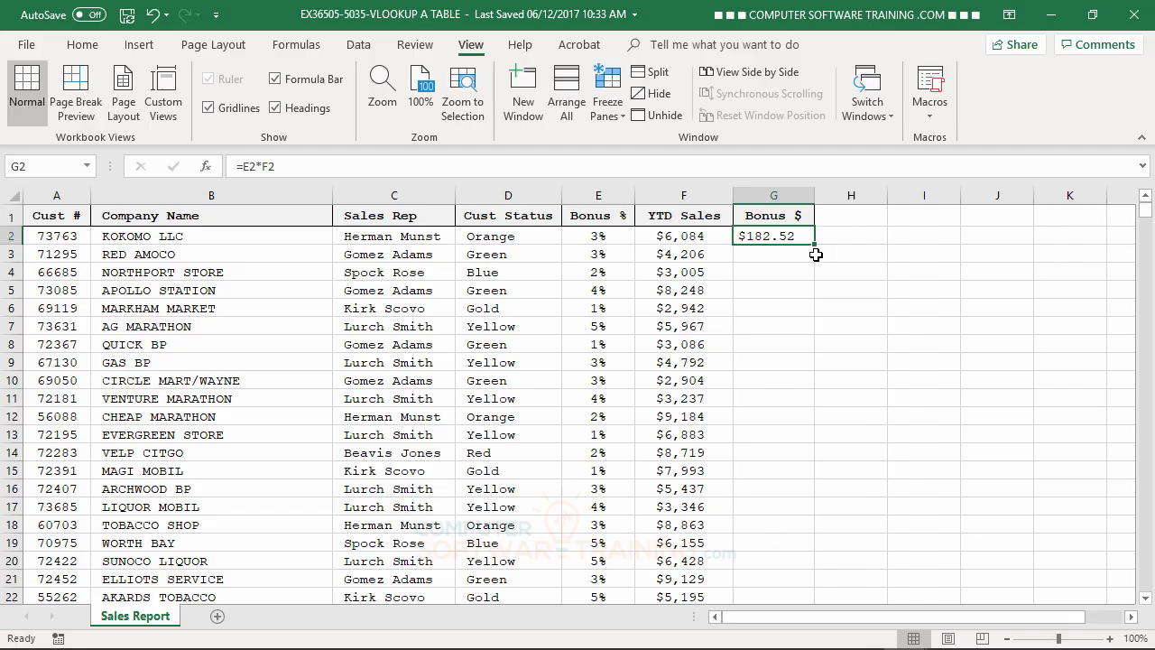
pyautogui.doubleClick(815, 244)
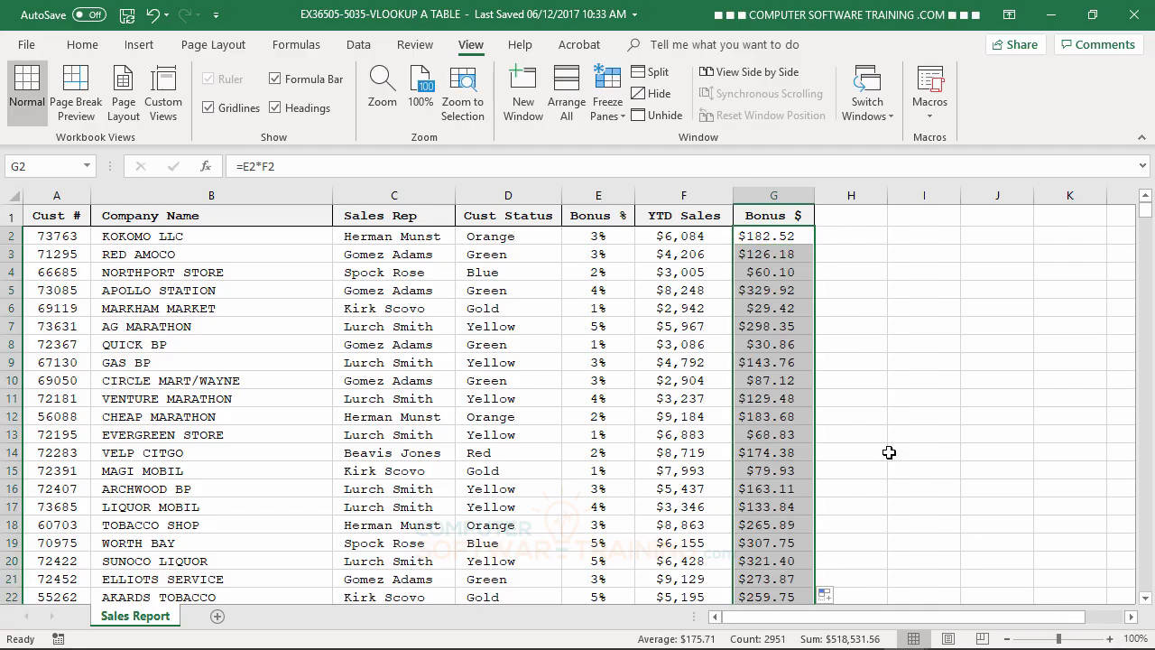
pyautogui.click(680, 273)
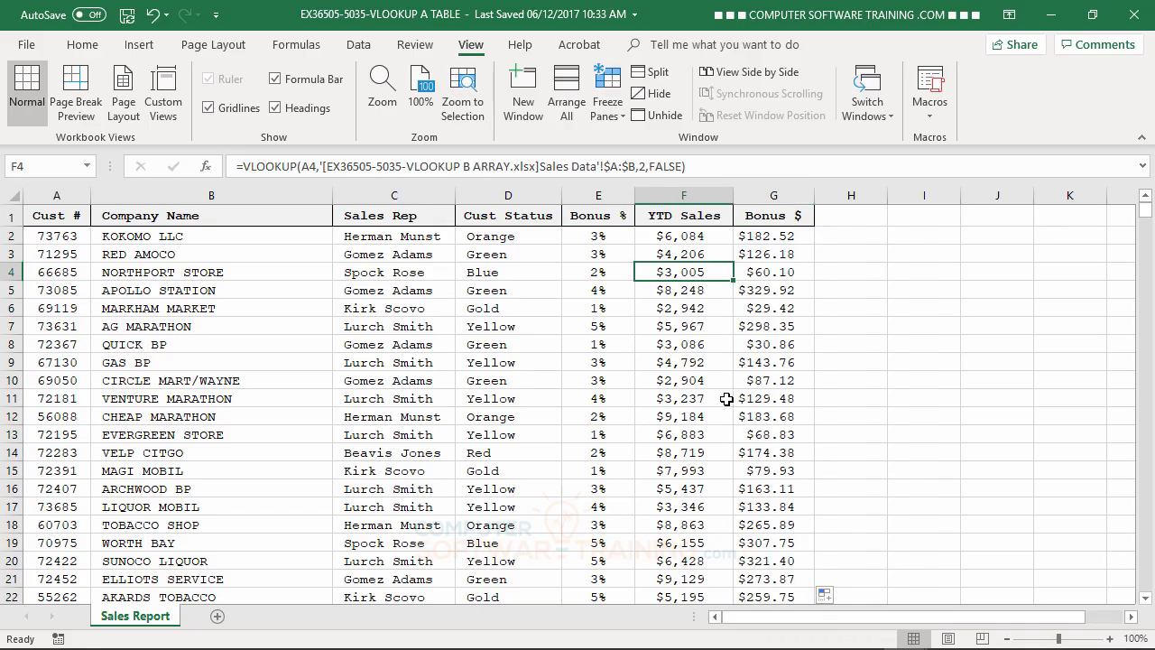